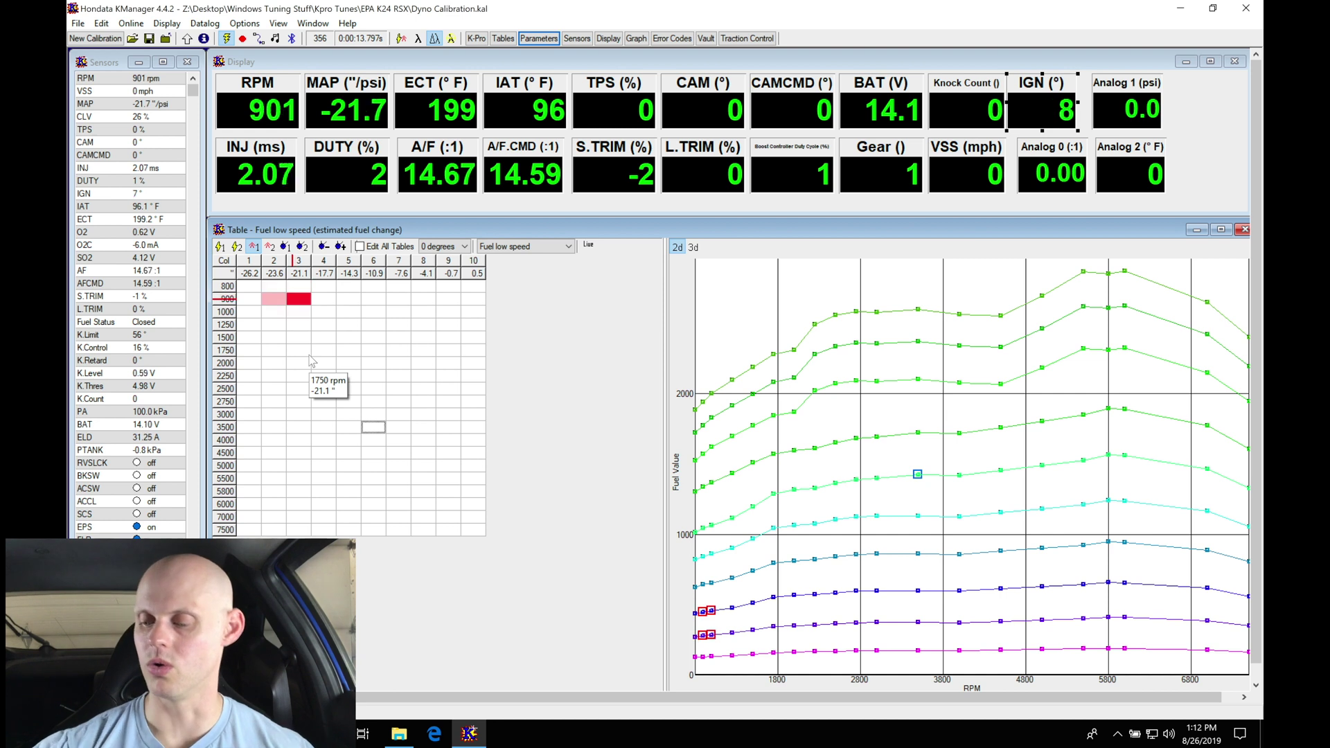
- Load a different datalog to drive the 20° cam low speed fuel estimates
left_click(244, 40)
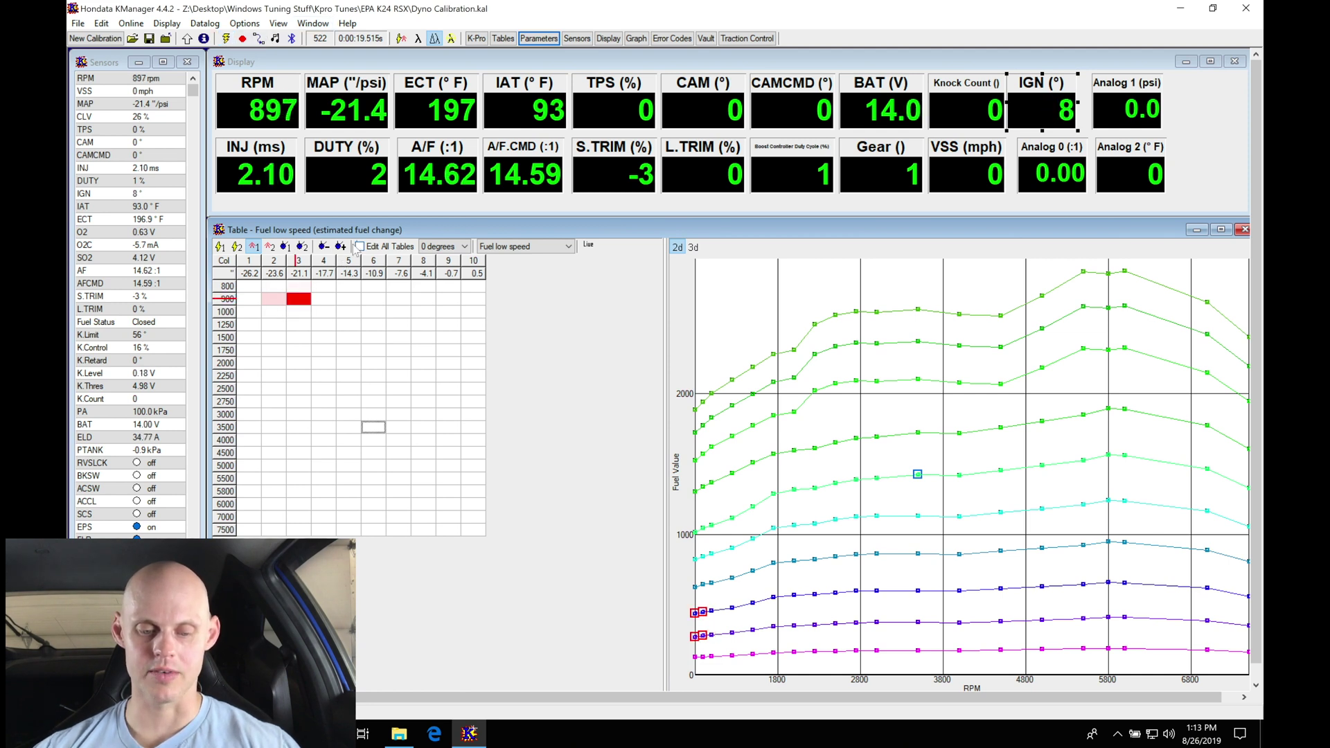
left_click_drag(423, 478, 475, 531)
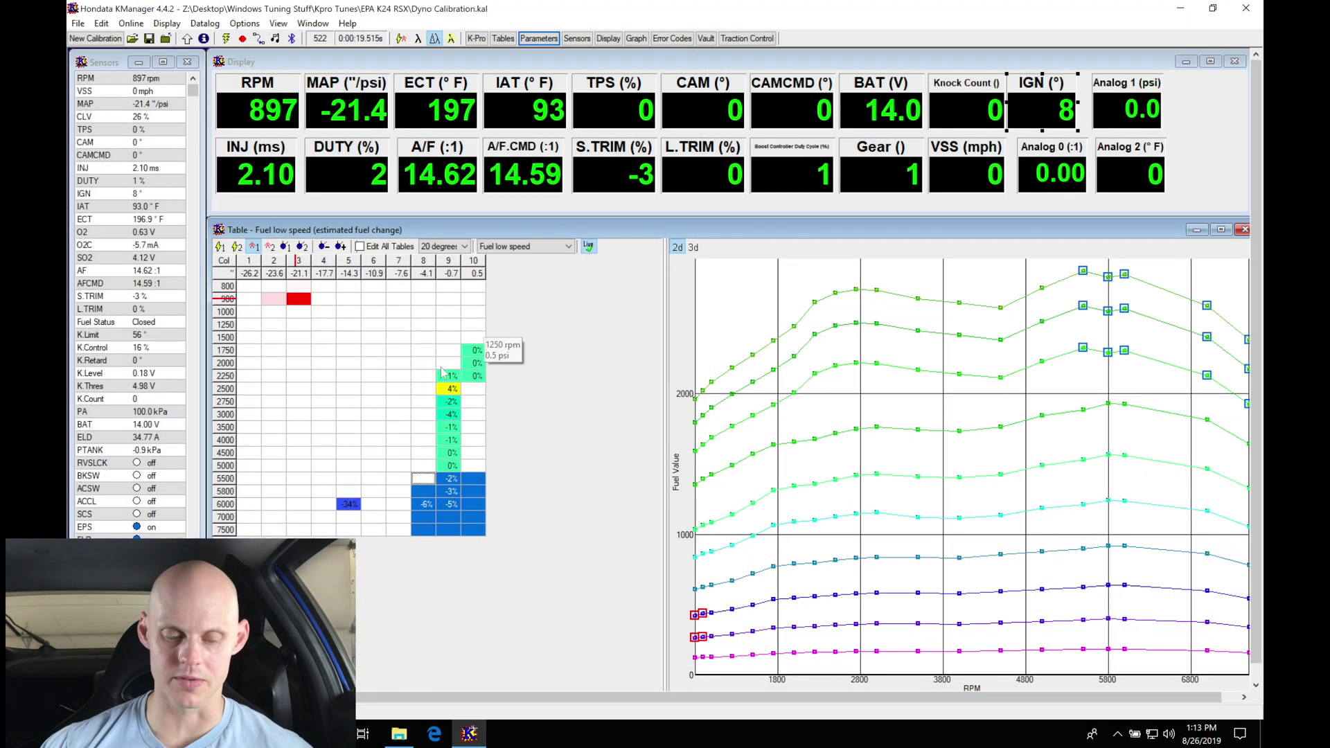
left_click(419, 452)
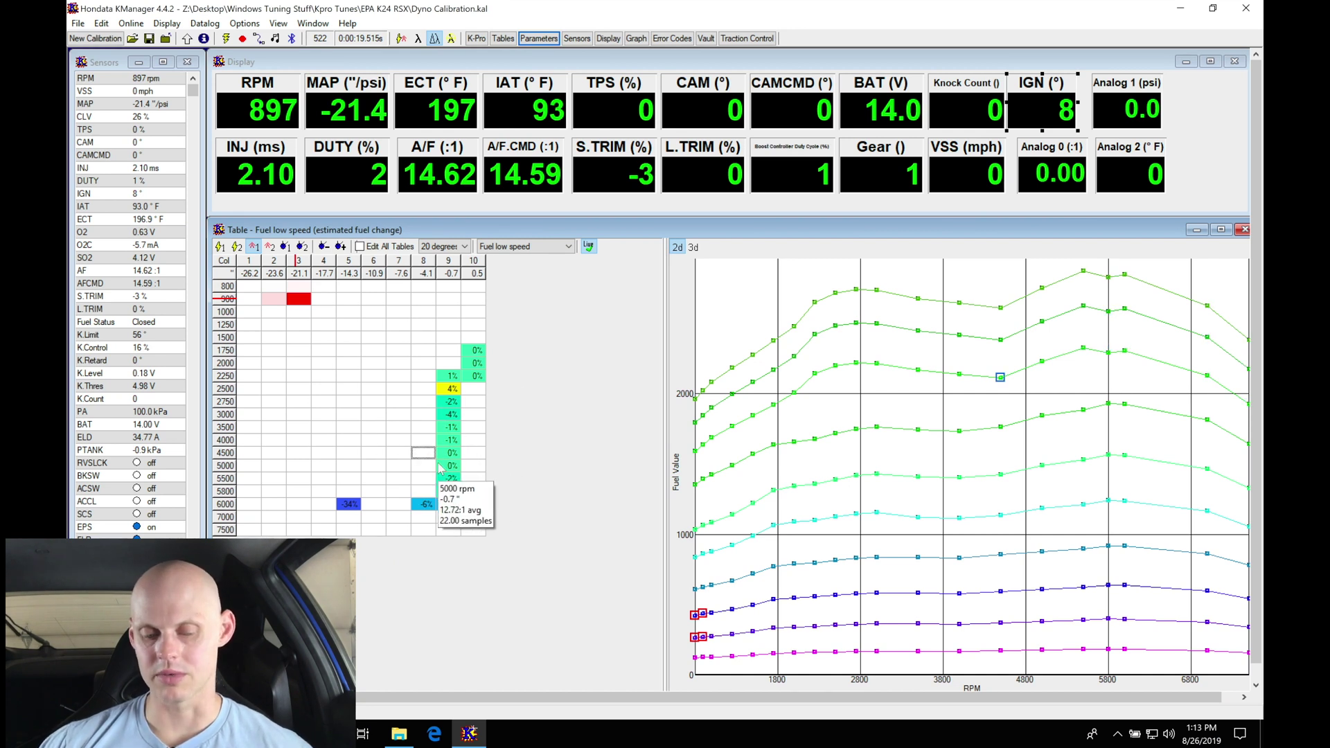
- Apply the suggested percentage correction to the 3000 rpm cells in columns 9–10
left_click_drag(449, 466, 476, 468)
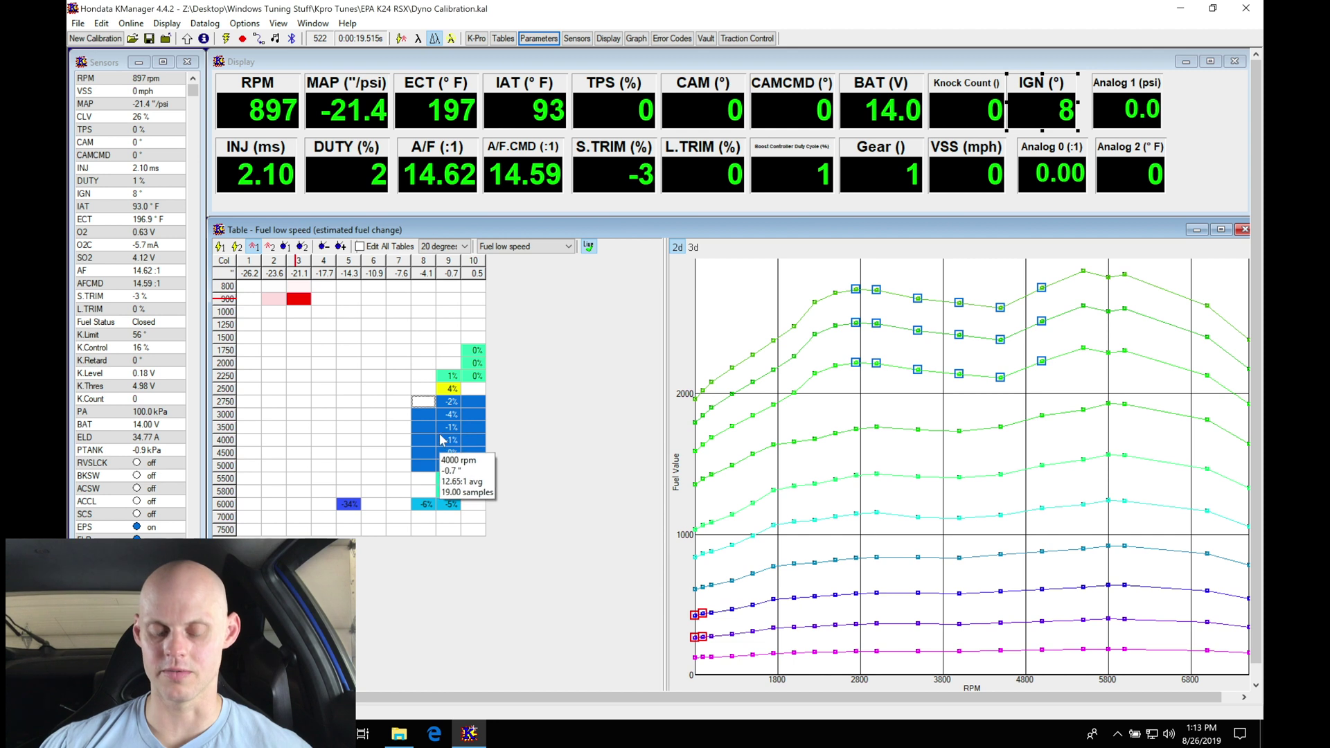
left_click(458, 416)
left_click_drag(464, 418, 476, 419)
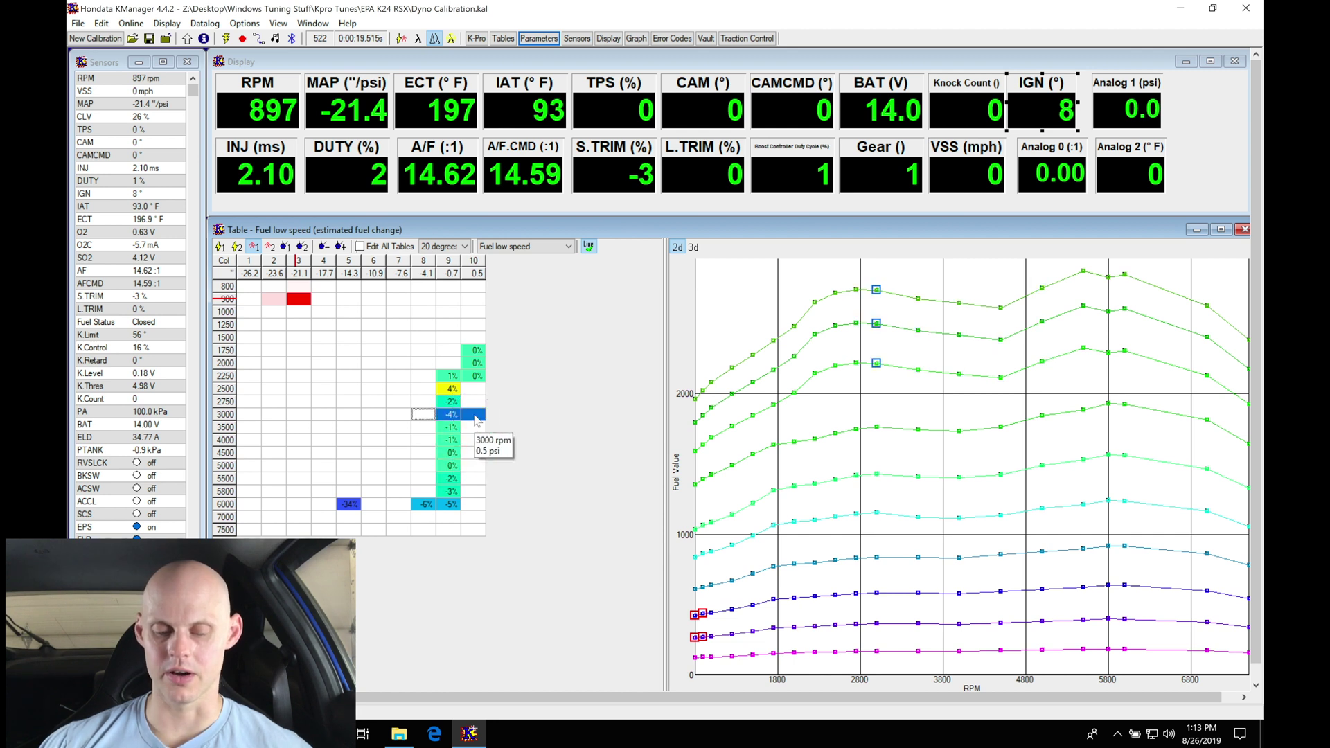
key("Return")
key("Return")
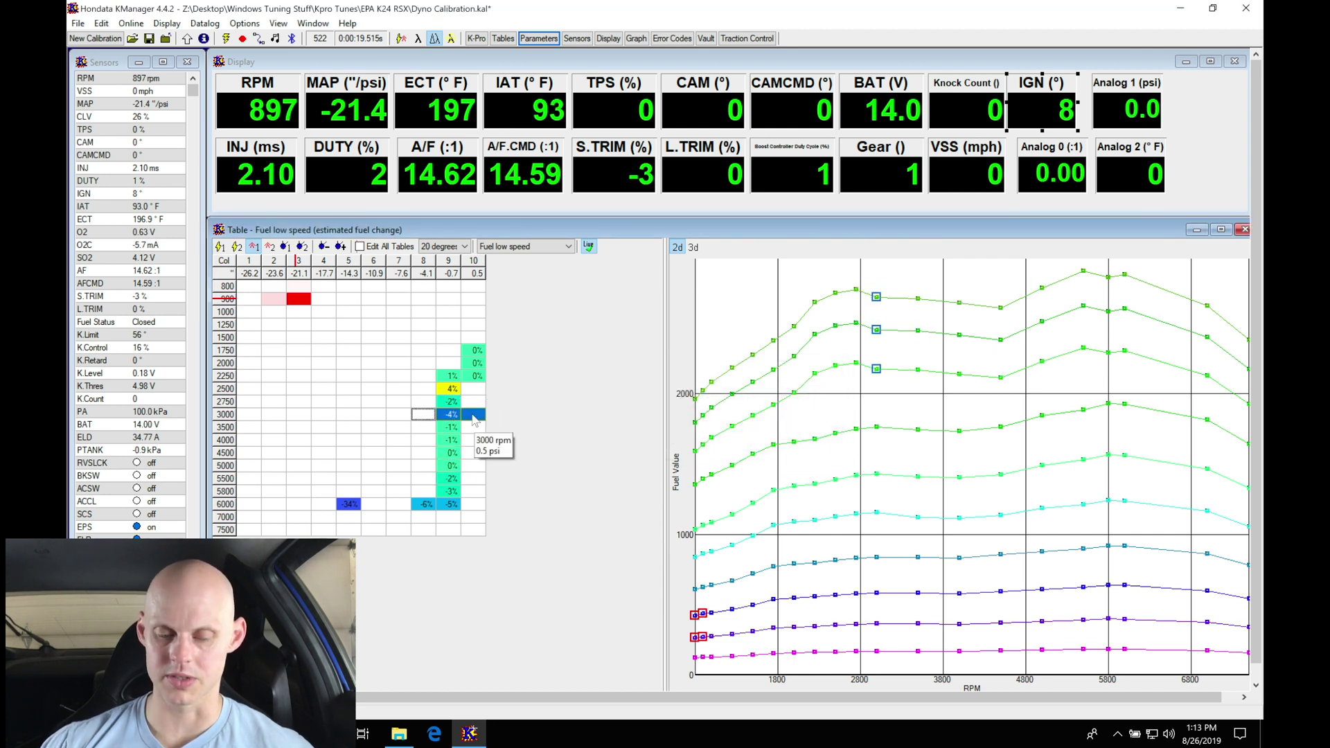
left_click(475, 402)
- Apply the logged corrections to the 2750, 2500 and 2250 rpm cells in columns 8–10
key("Return")
key("Return")
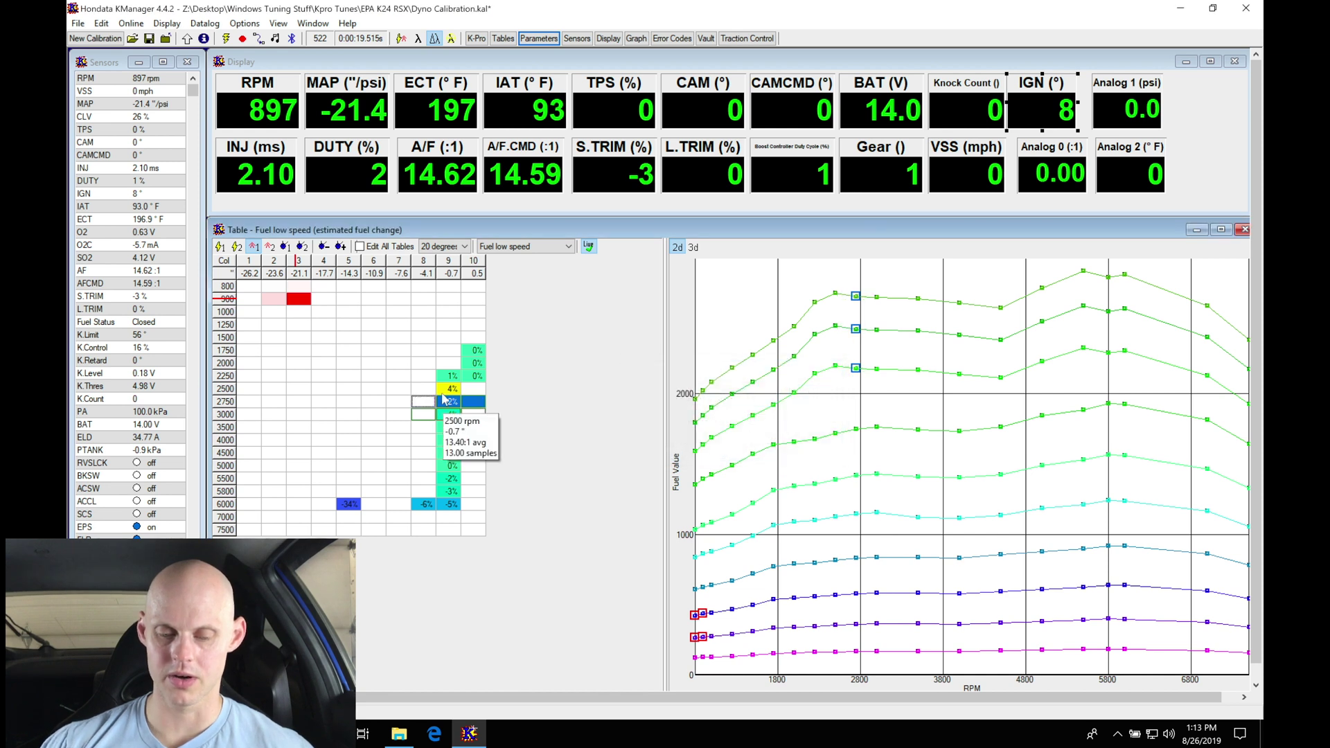
left_click_drag(424, 389, 476, 391)
key("Return")
key("Return")
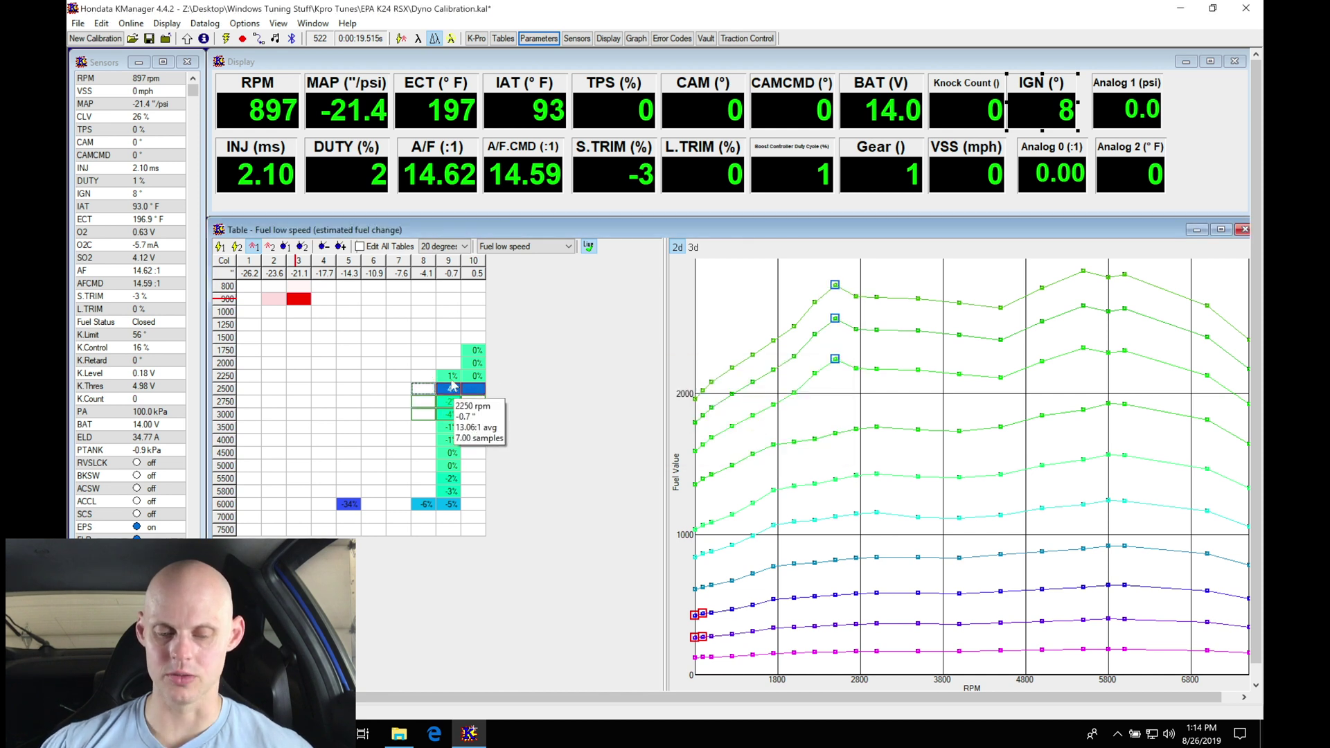
left_click(478, 376)
key("Return")
key("Return")
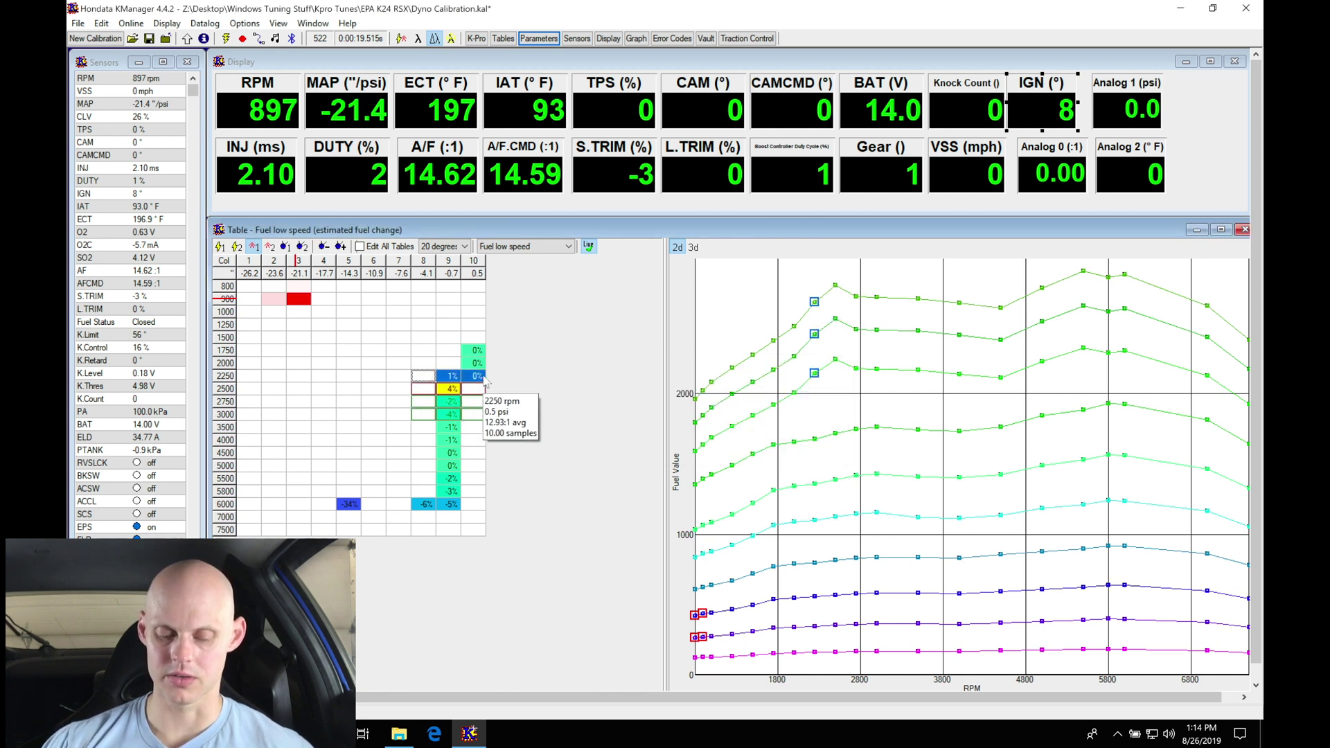
left_click(440, 380)
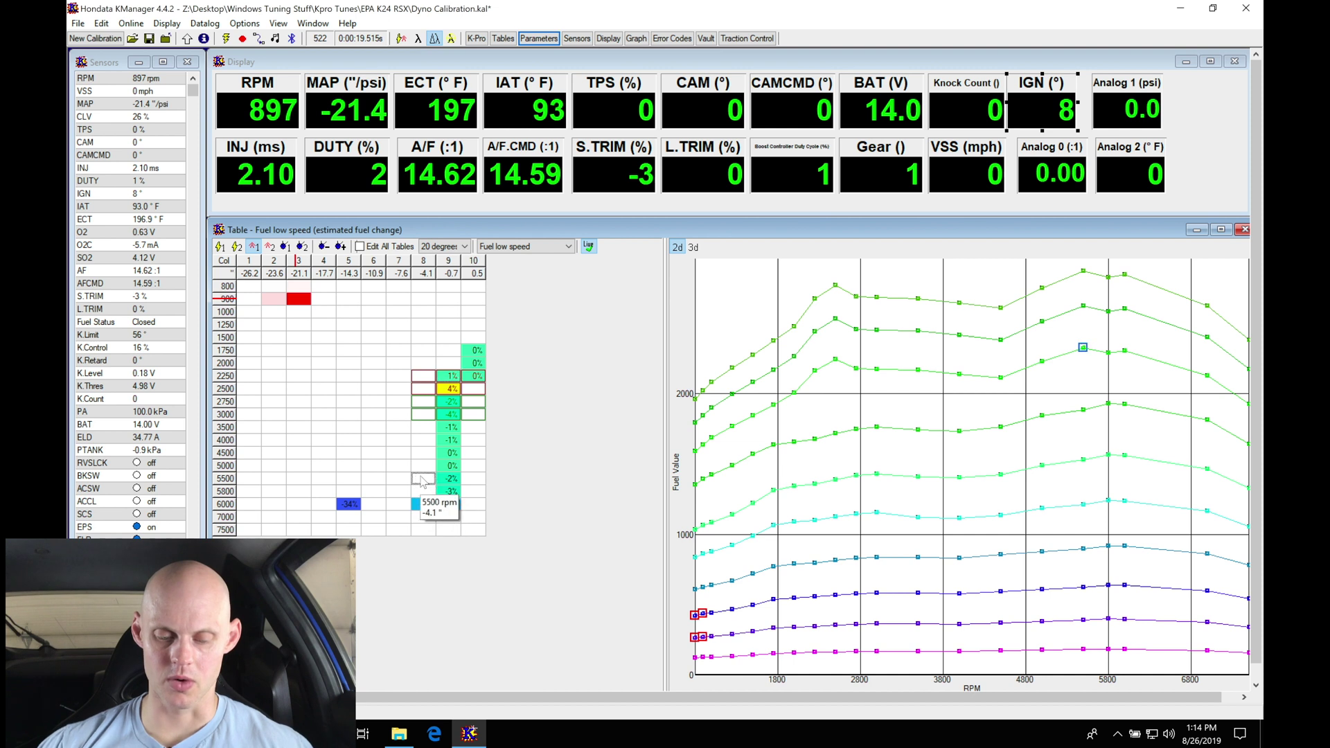
left_click_drag(473, 478, 436, 479)
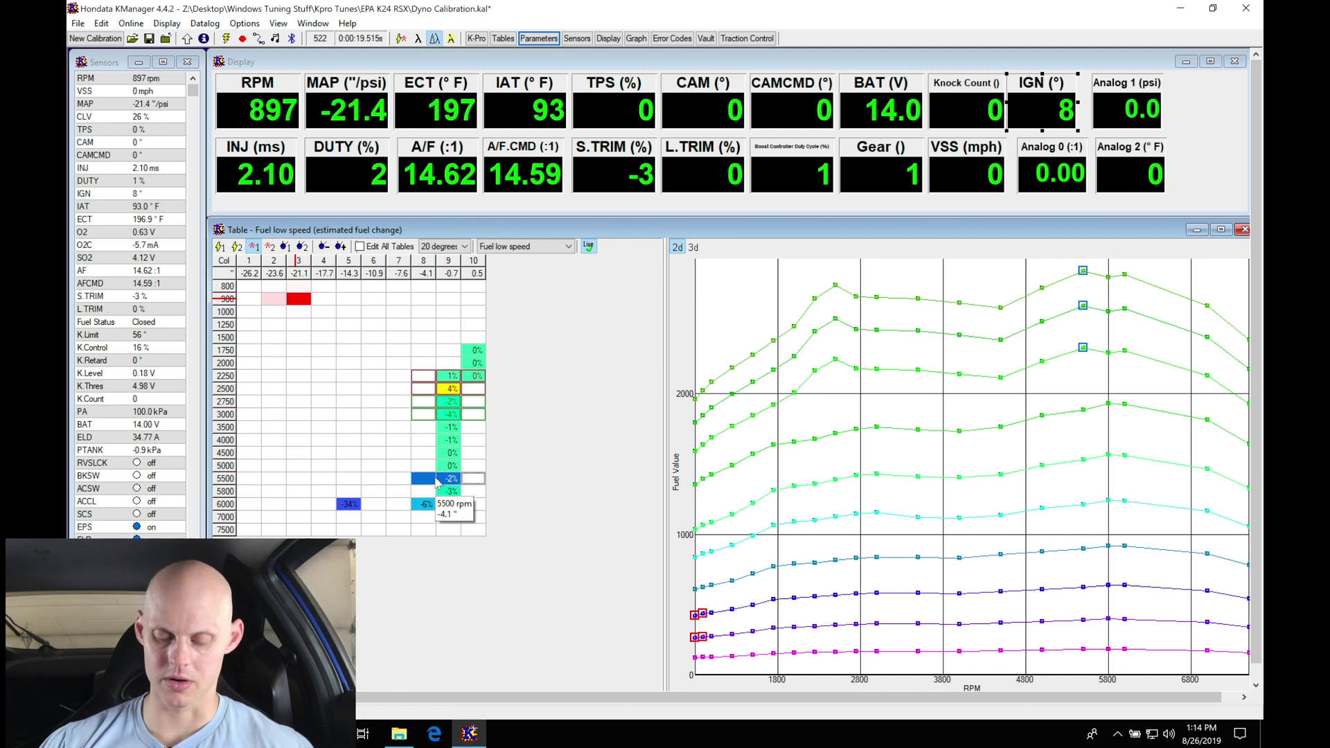
- Reduce fuel 2% at 5500 rpm, 3% at 5800 rpm and 5% across 6000–7500 rpm
type("-2")
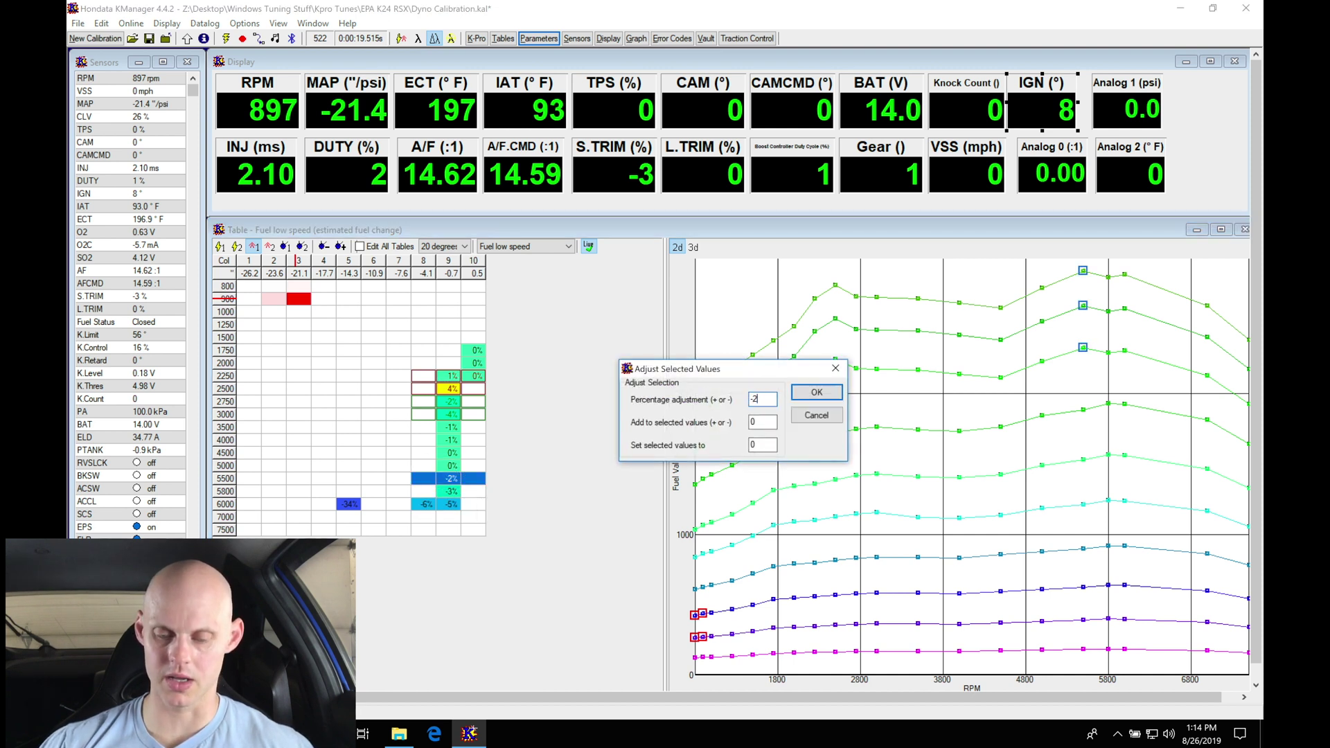
key("Return")
left_click_drag(420, 493, 477, 531)
type("-3")
key("Return")
type("-5")
key("Return")
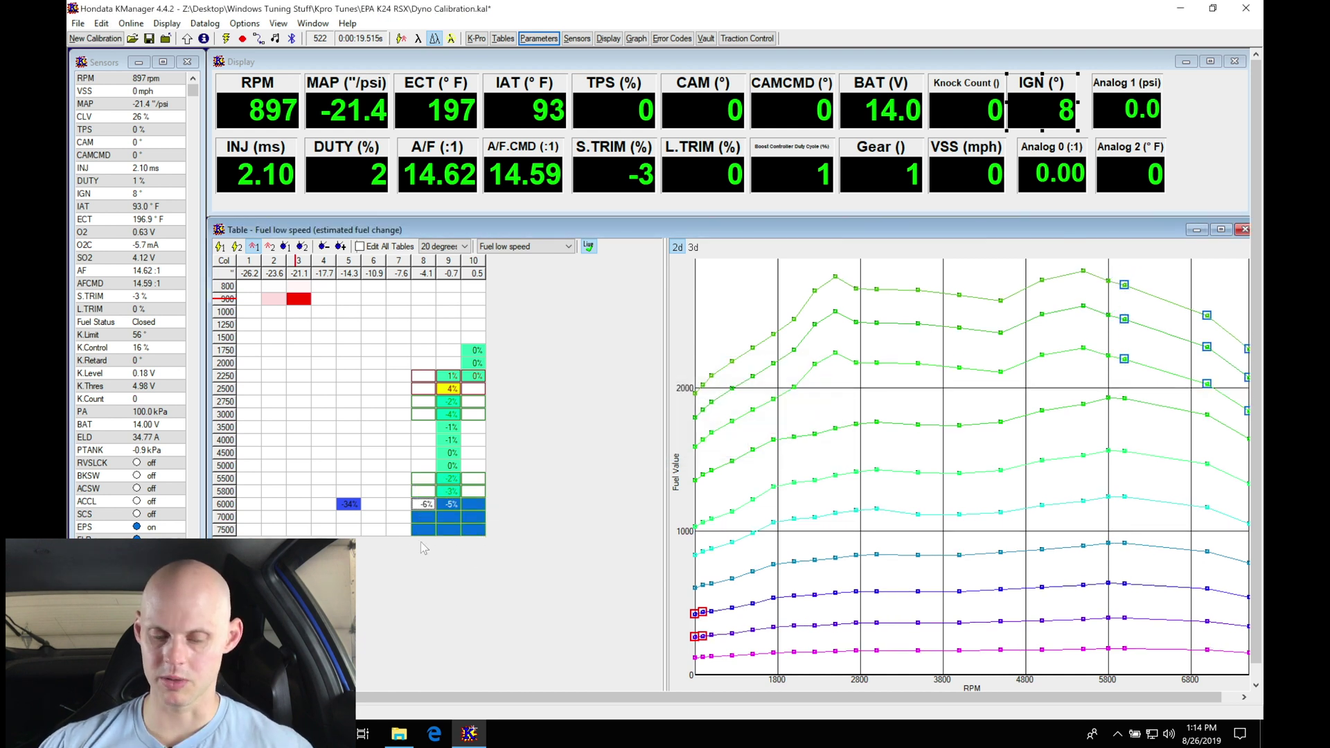
- Select the column 5–7 cells from 5800 to 7500 rpm, then columns 7–10 at 6000–7500 rpm
left_click_drag(398, 504, 398, 529)
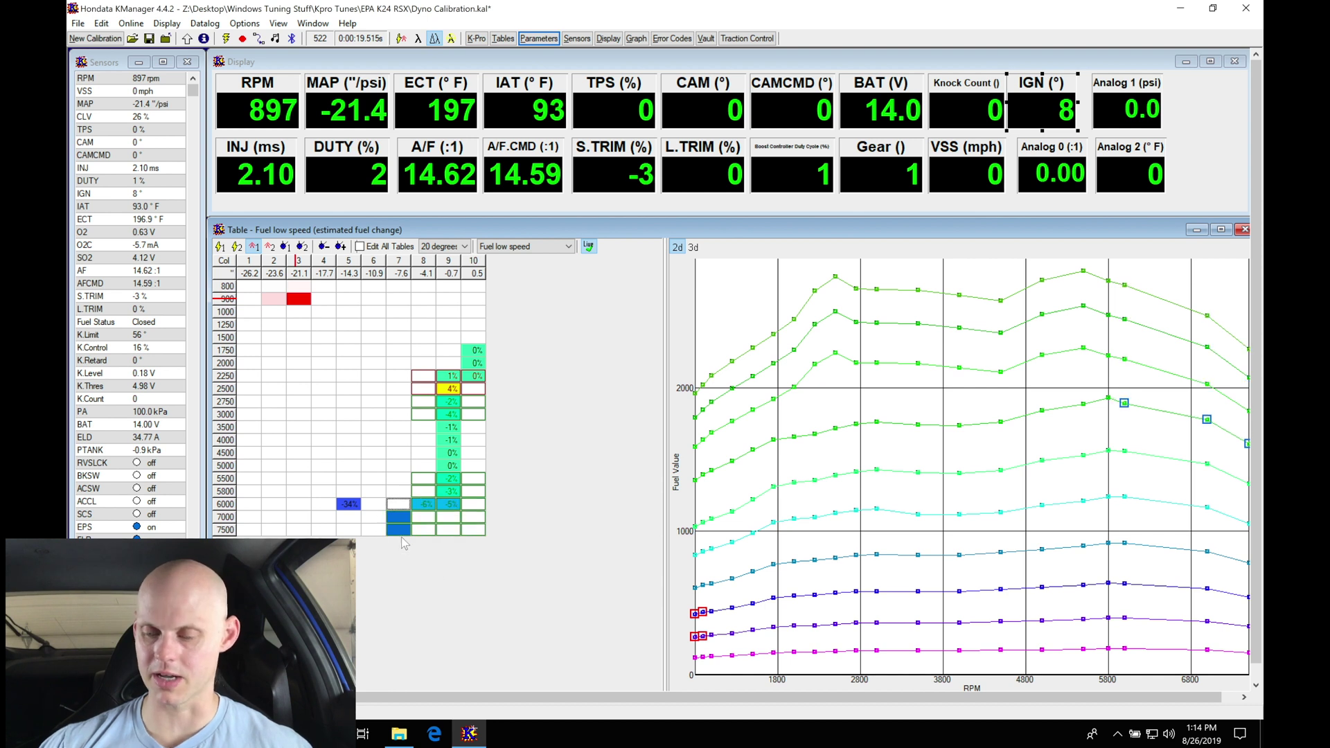
left_click(399, 492)
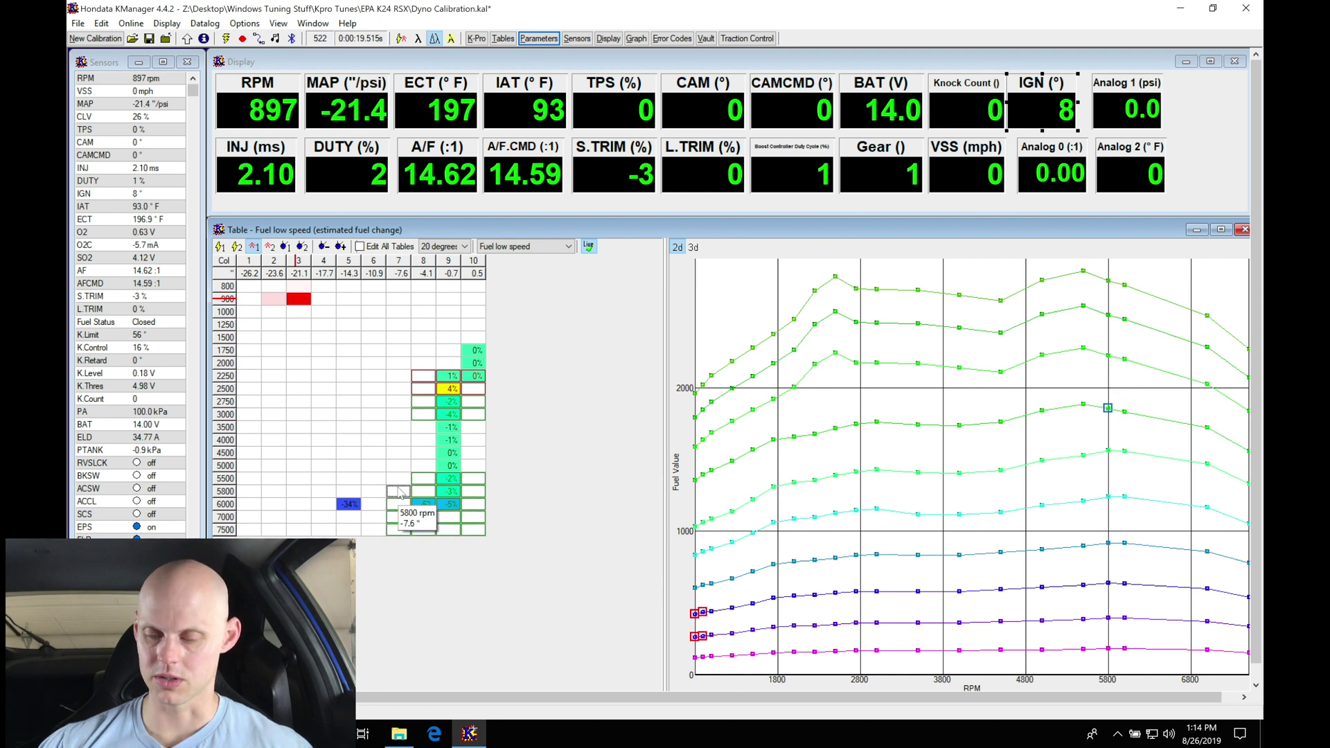
mouse_move(374, 504)
left_mouse_down()
mouse_move(378, 537)
mouse_move(350, 513)
mouse_move(354, 540)
left_mouse_up()
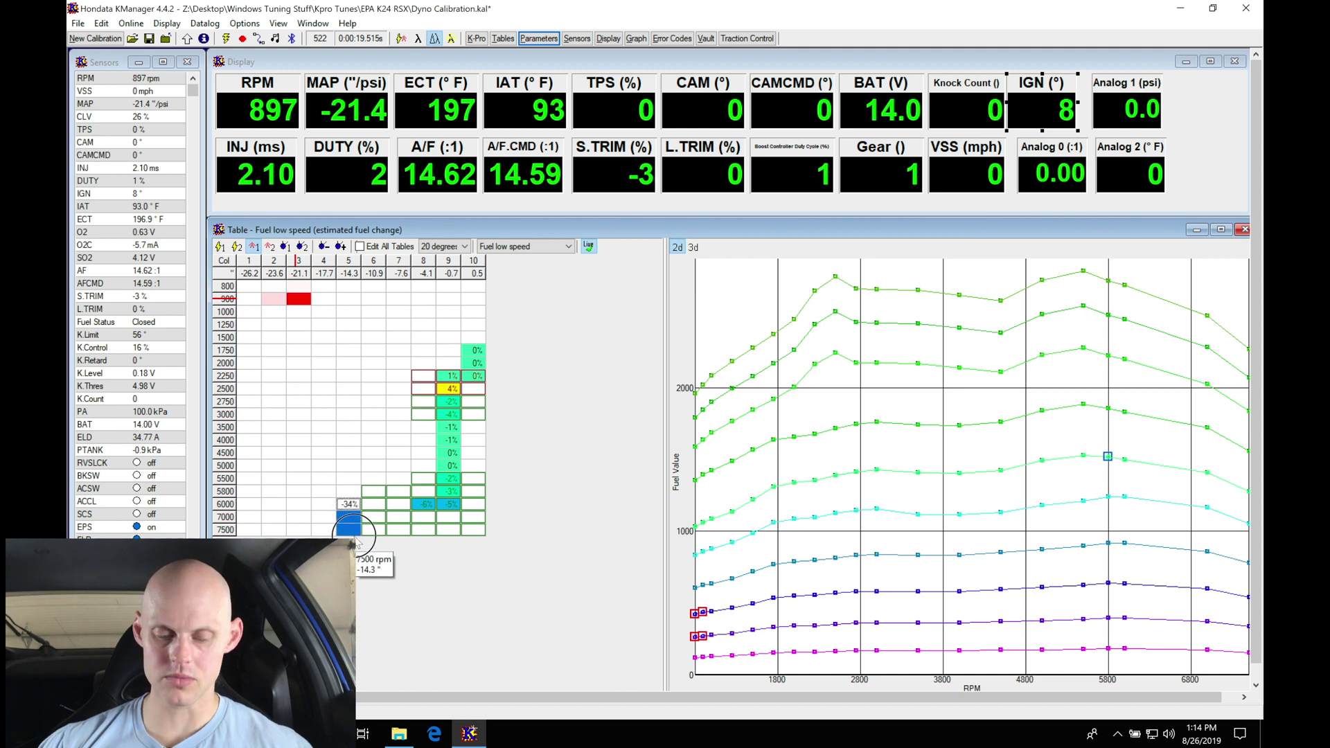
left_click_drag(350, 491, 351, 505)
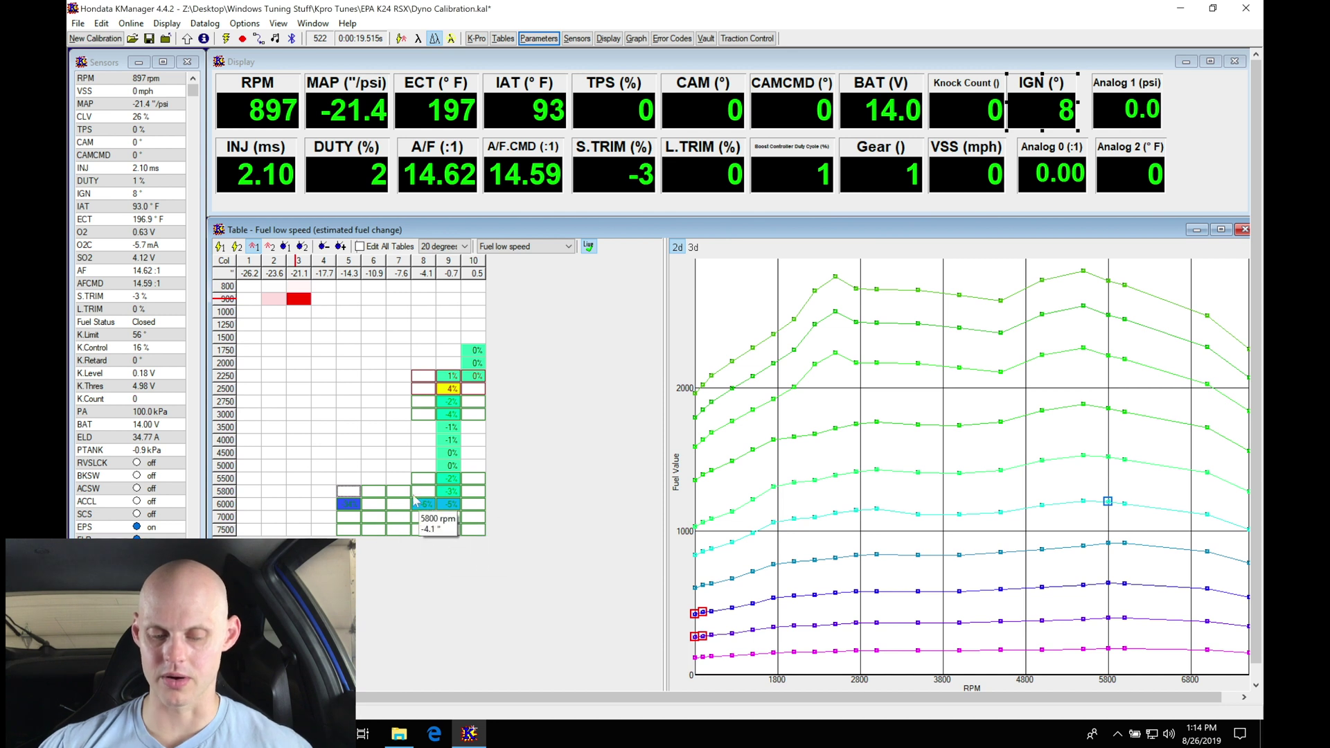
left_click_drag(404, 510, 477, 530)
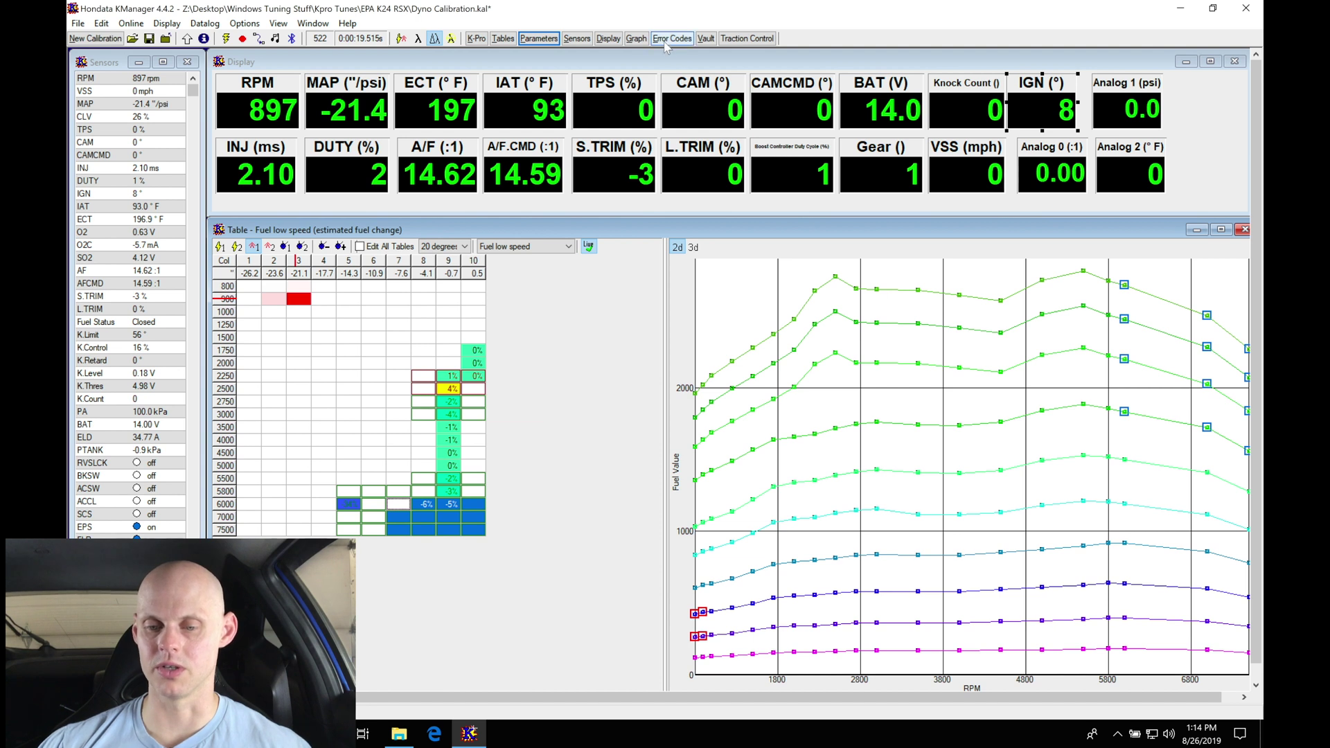
- Show the datalog graph and move its cursor to the 5716 rpm point near 0:15
left_click(636, 38)
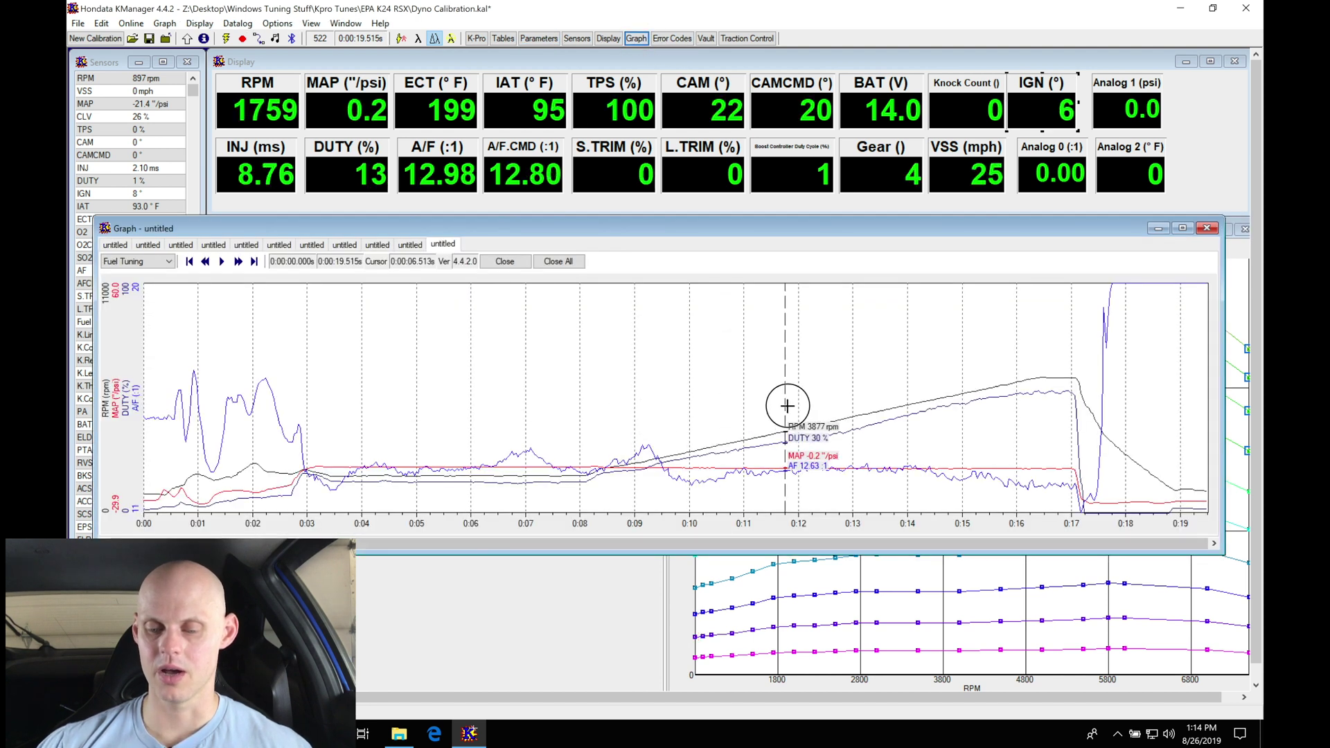
left_click_drag(783, 404, 963, 416)
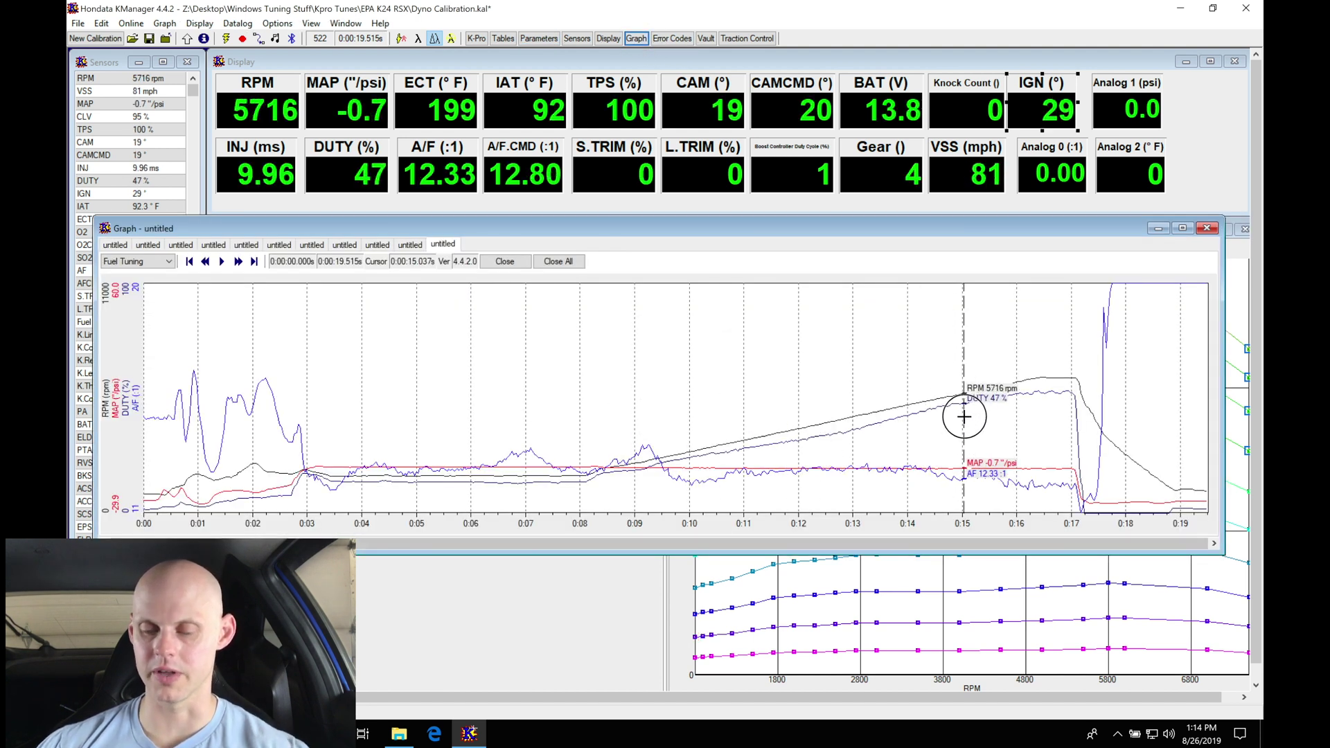